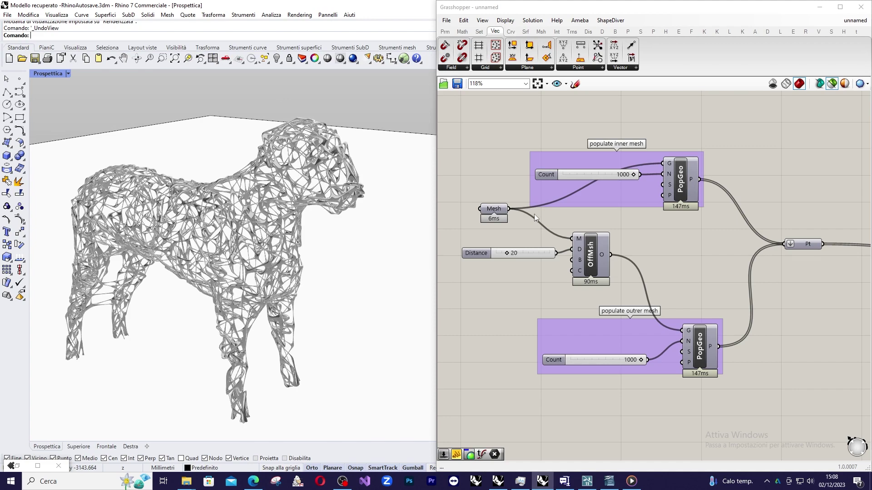
Step: Set the perspective viewport to Shaded (Ombreggiata) display and show the hidden objects
scroll(366, 220, "down", 2)
scroll(336, 206, "up", 8)
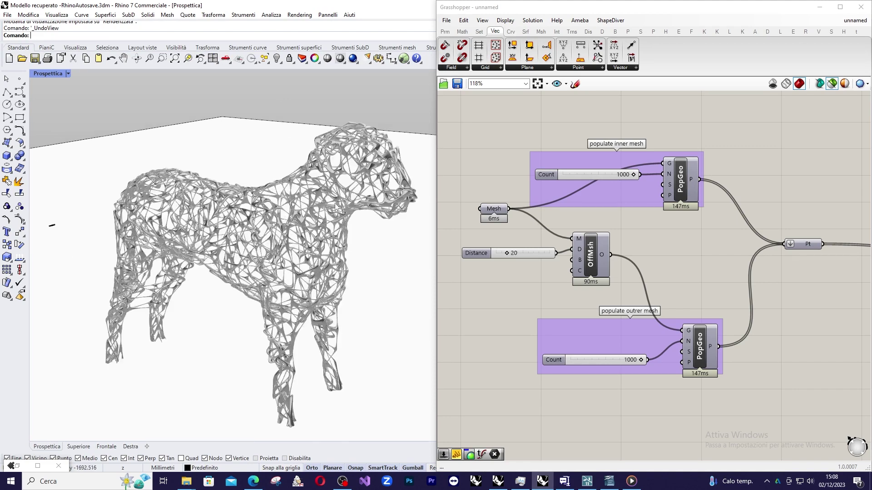
right_click_drag(305, 217, 324, 202)
scroll(359, 191, "down", 2)
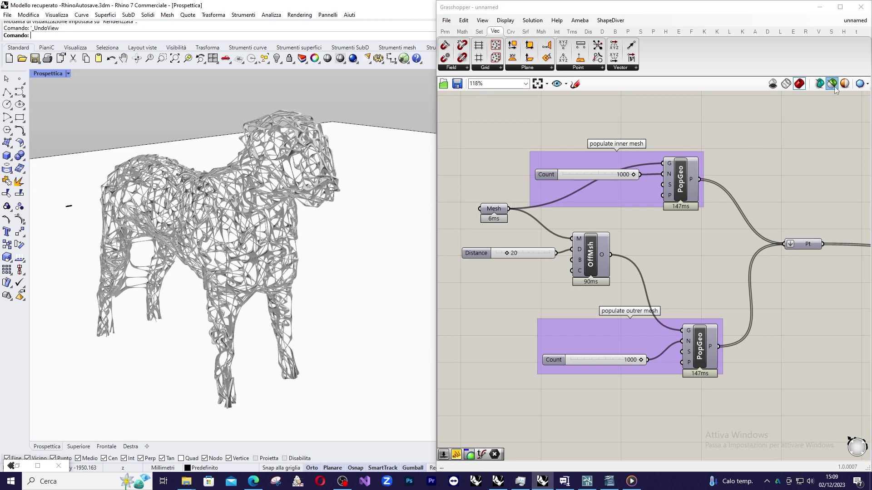
left_click(48, 73)
left_click(53, 116)
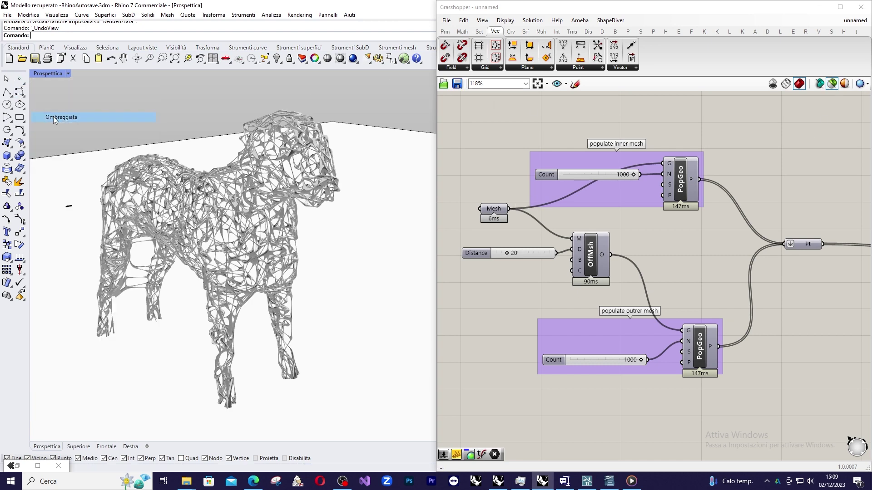
left_click(279, 62)
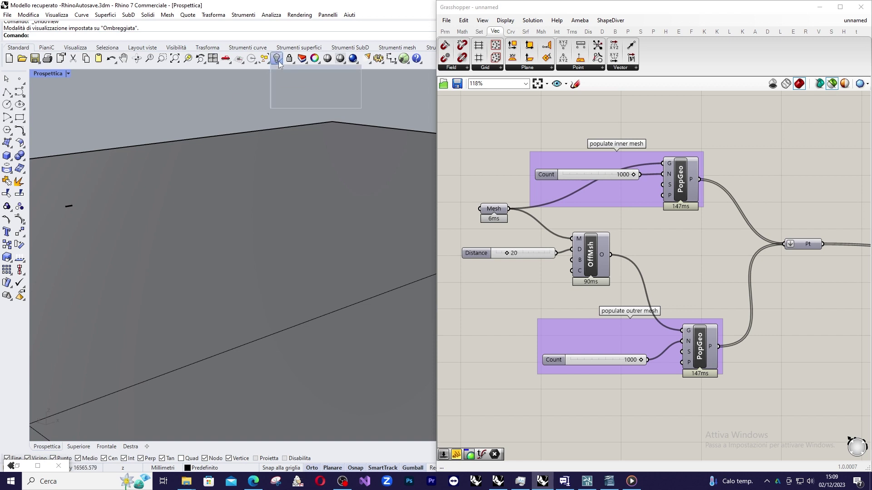
left_click(291, 78)
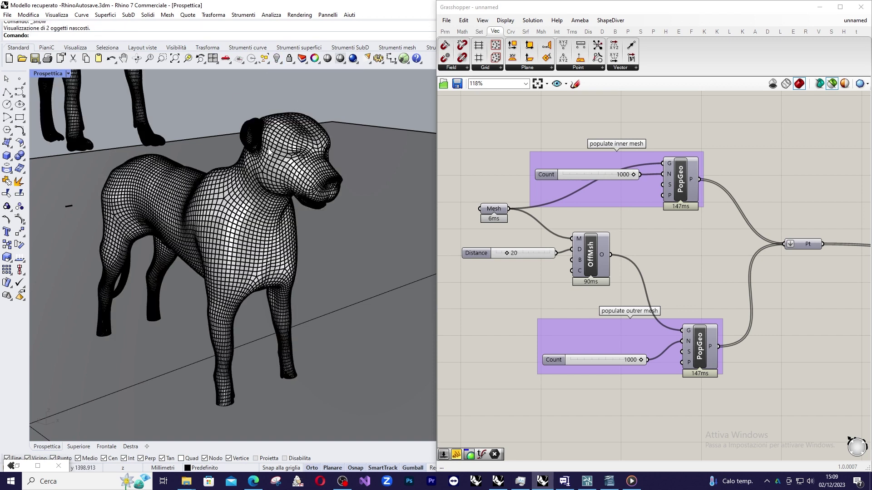
Step: Delete the extra dog mesh standing behind the main one in the perspective view
scroll(270, 152, "down", 3)
left_click(168, 112)
key("Delete")
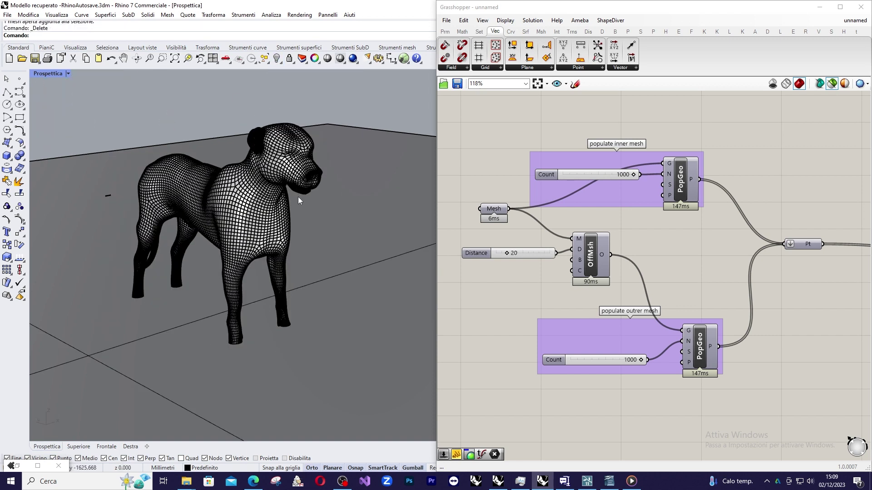
right_click_drag(299, 197, 301, 228)
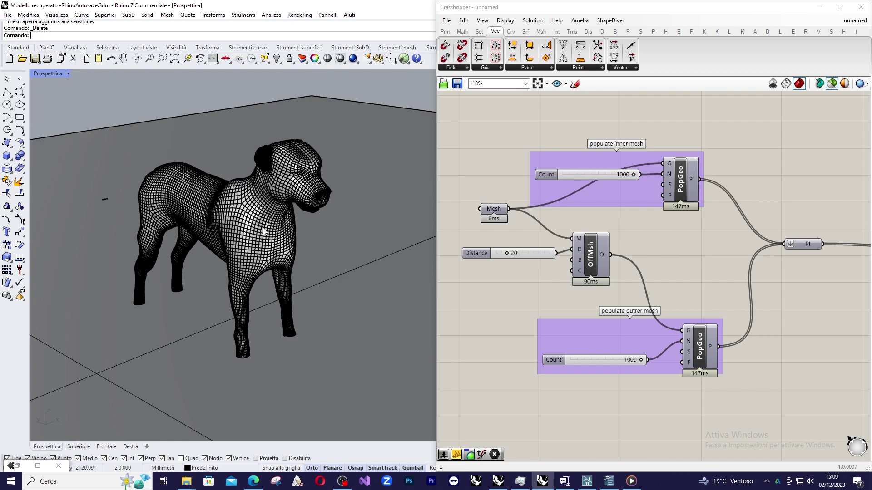
Step: Highlight the Mesh parameter in the definition and hide the source dog mesh in the Rhino viewport
left_click(496, 209)
right_click(497, 210)
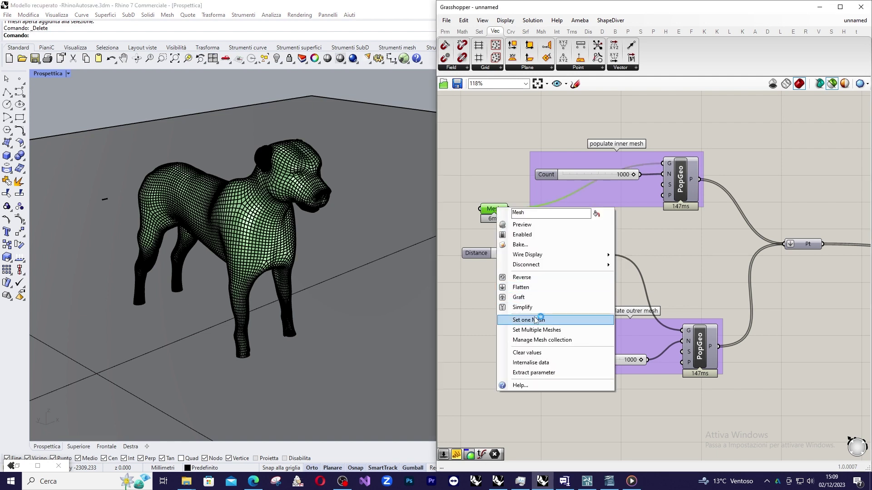
left_click(278, 230)
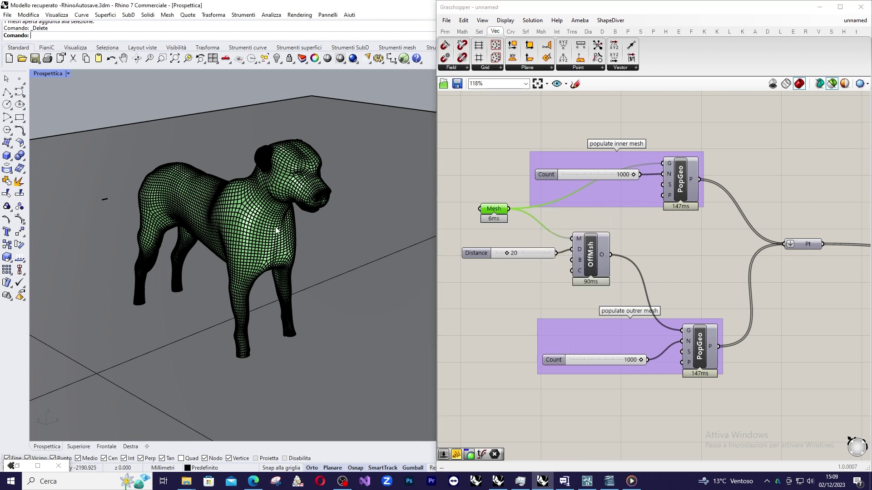
left_click(276, 58)
mouse_move(497, 209)
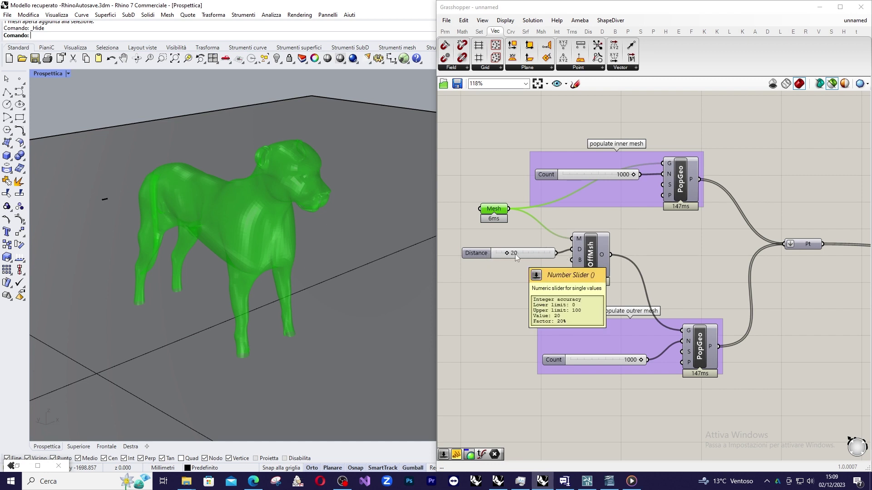
Step: Preview the offset mesh and the points that the two Populate Geometry components place on the inner and outer meshes
left_click(591, 255)
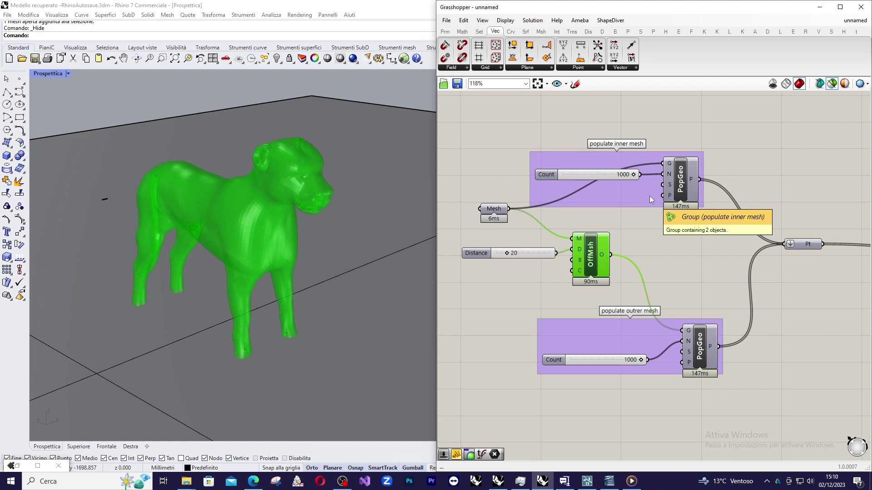
scroll(567, 203, "down", 3)
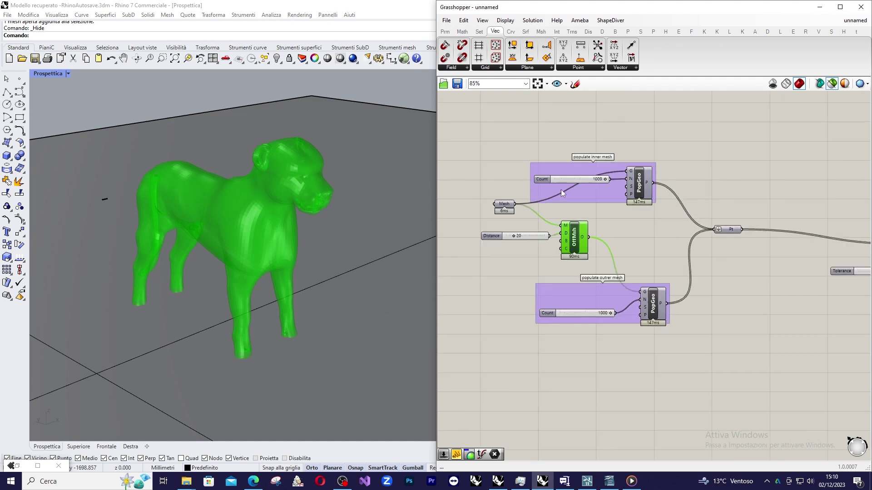
left_click(643, 190)
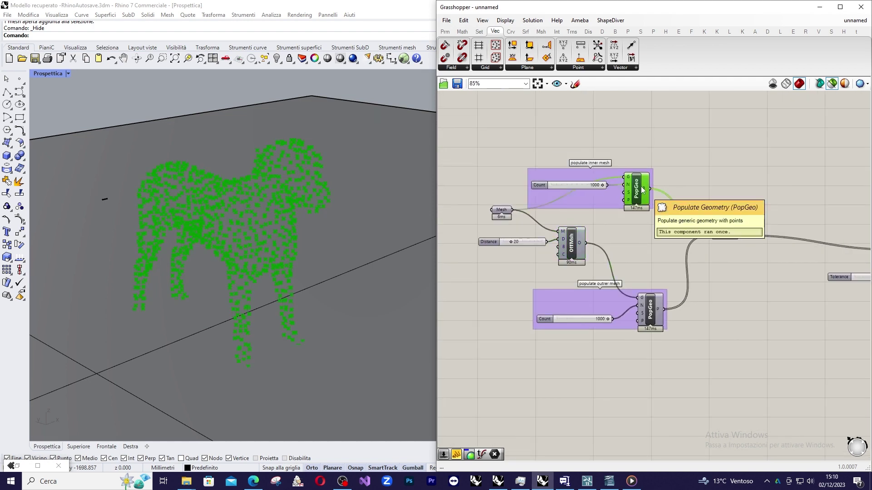
scroll(643, 190, "up", 1)
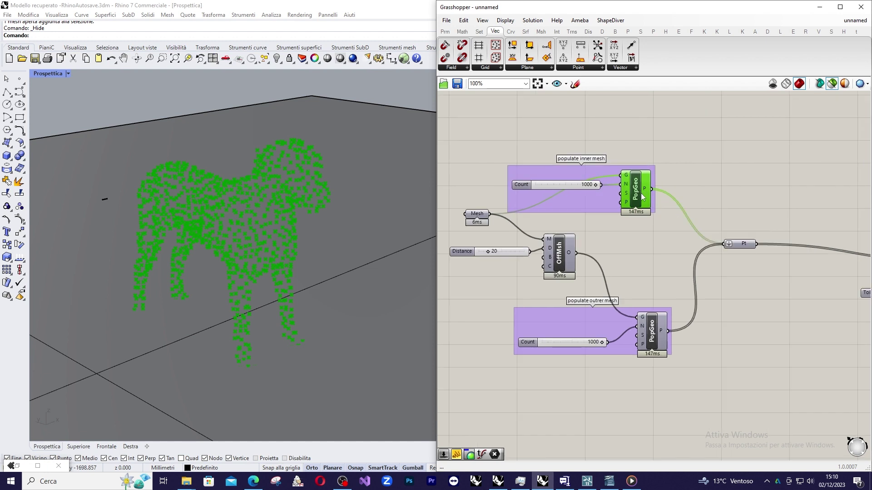
left_click(655, 334)
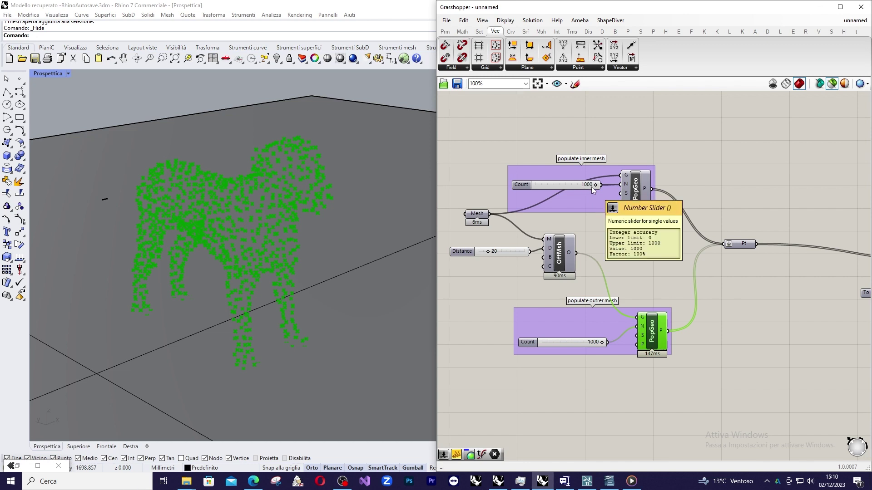
scroll(755, 234, "up", 3)
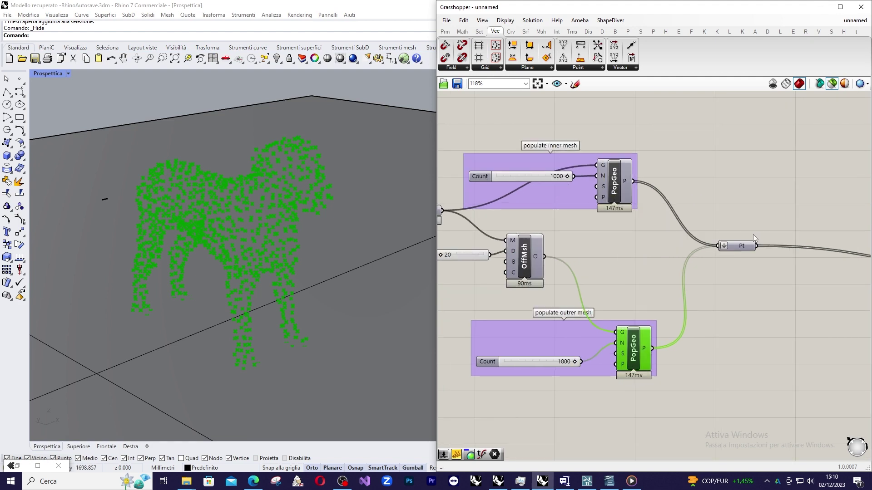
scroll(727, 232, "up", 2)
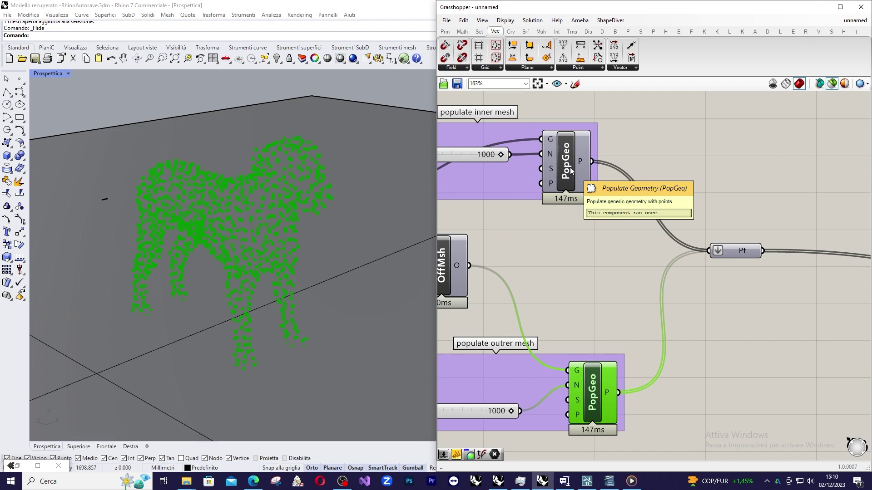
left_click_drag(571, 171, 580, 174)
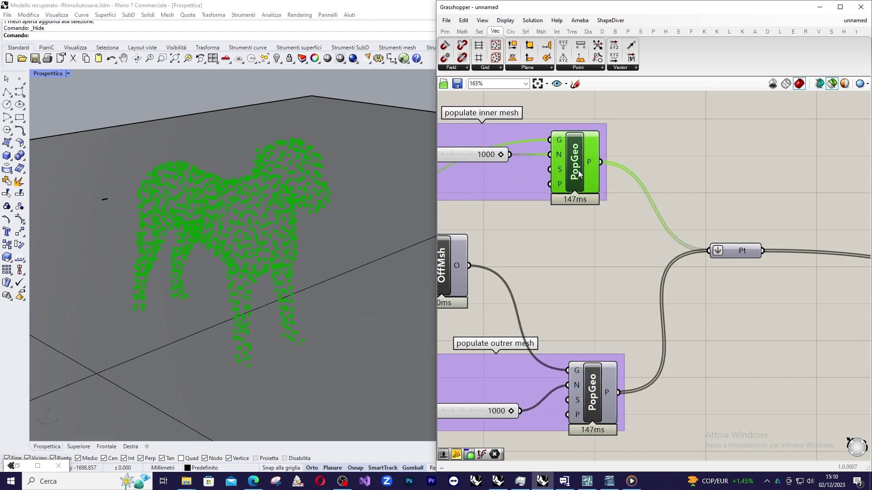
left_click(594, 395)
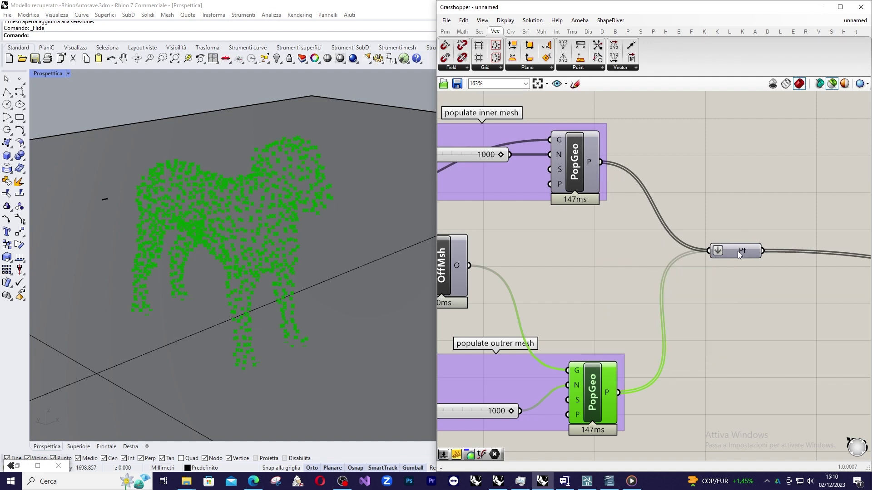
Step: Examine the Point parameter collecting both point sets and preview the Cull Duplicates component with its Tolerance slider
mouse_move(737, 252)
scroll(663, 227, "down", 4)
scroll(629, 223, "down", 3)
scroll(748, 220, "up", 5)
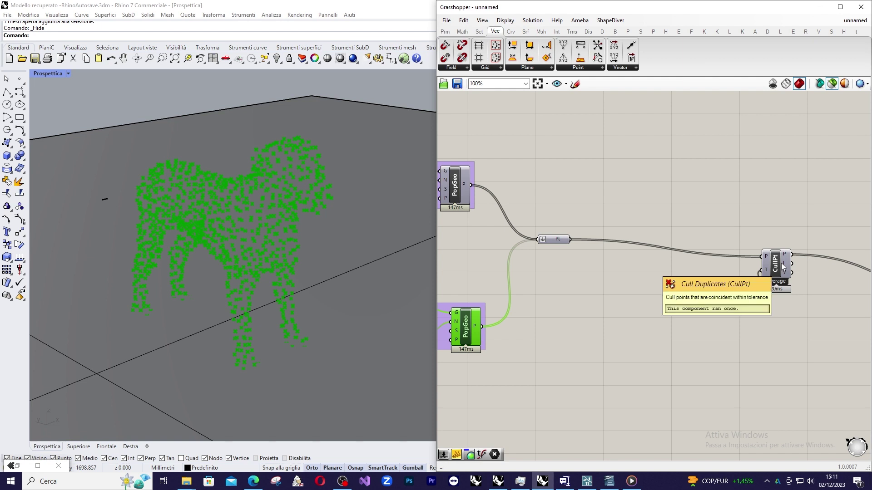
mouse_move(783, 268)
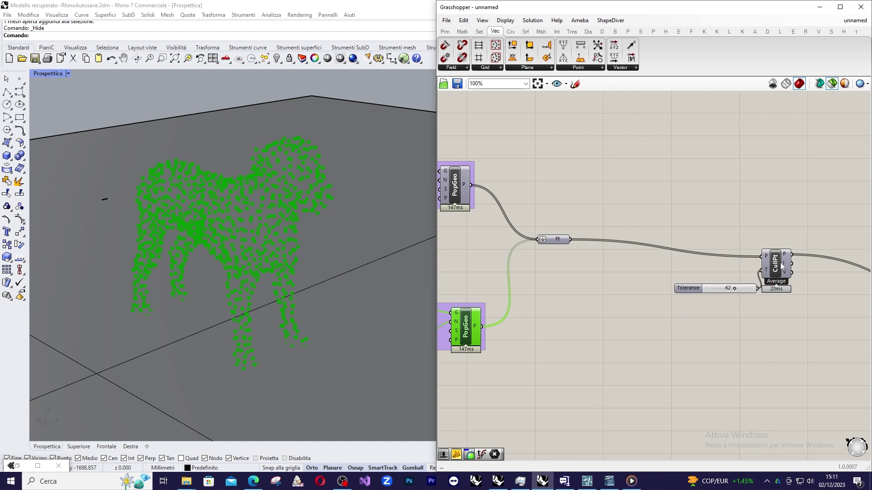
scroll(803, 266, "up", 5)
left_click(622, 303)
left_click_drag(623, 303, 601, 304)
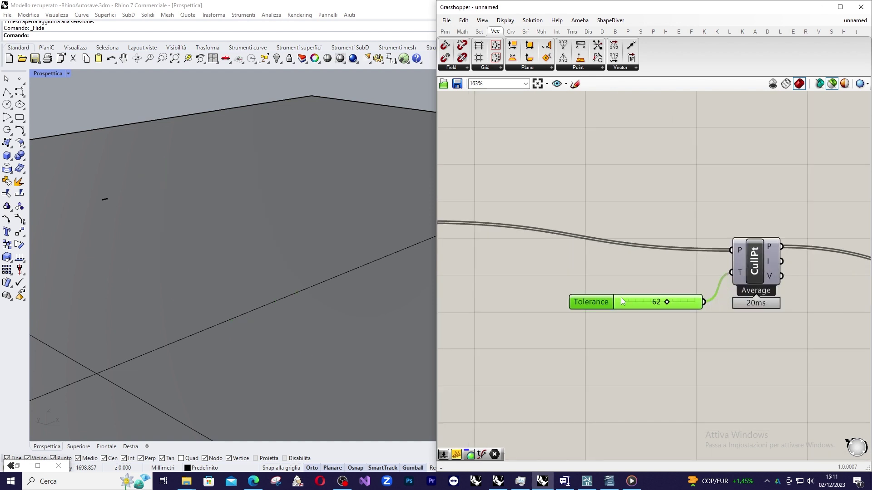
left_click(750, 263)
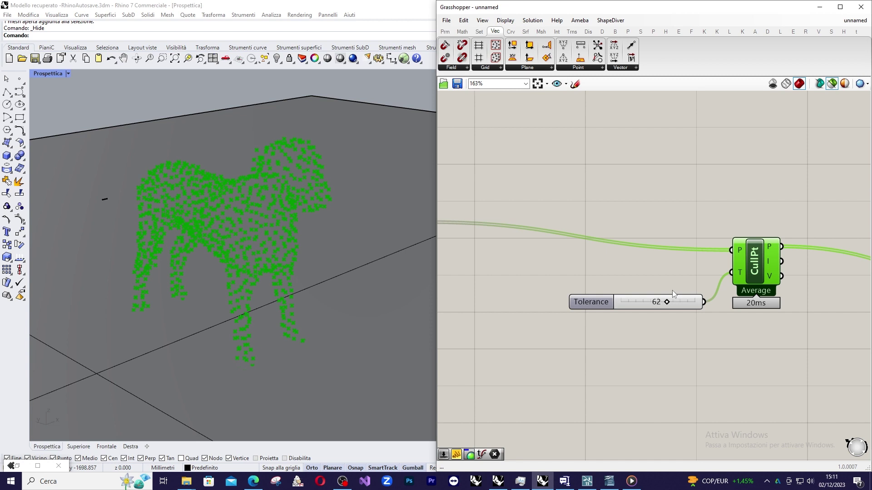
Step: Preview the lines from the Proximity component and examine the "eliminate coincident lines" group that follows it
scroll(649, 265, "down", 5)
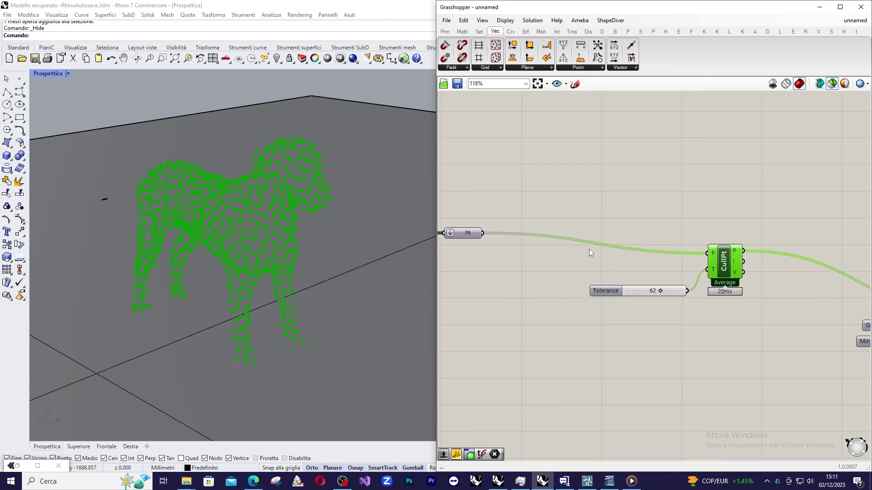
scroll(779, 284, "up", 3)
scroll(779, 284, "up", 1)
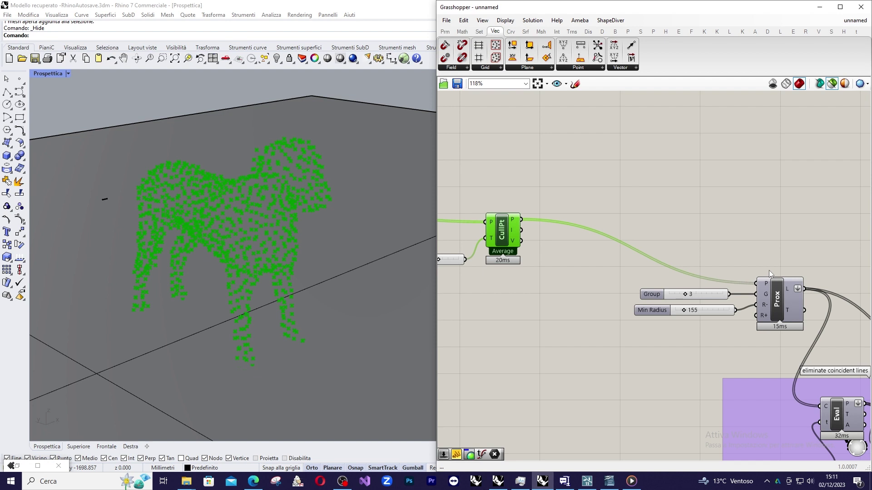
left_click(774, 289)
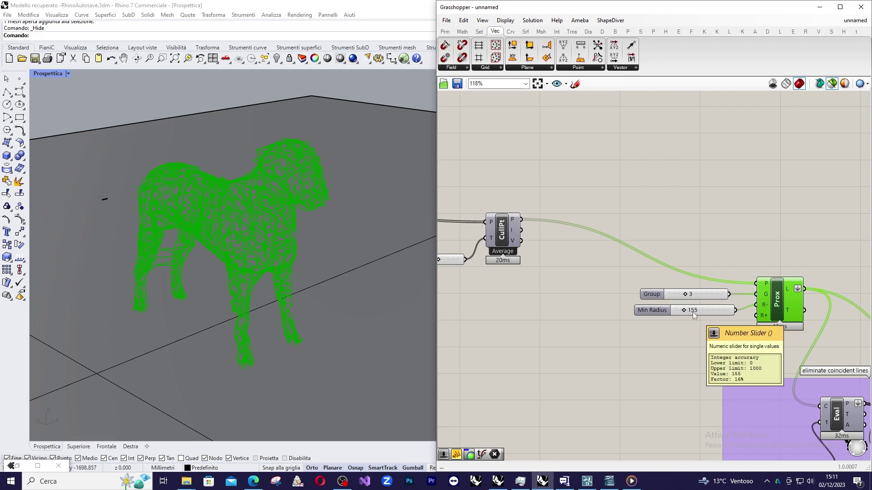
scroll(606, 266, "down", 5)
scroll(769, 332, "up", 4)
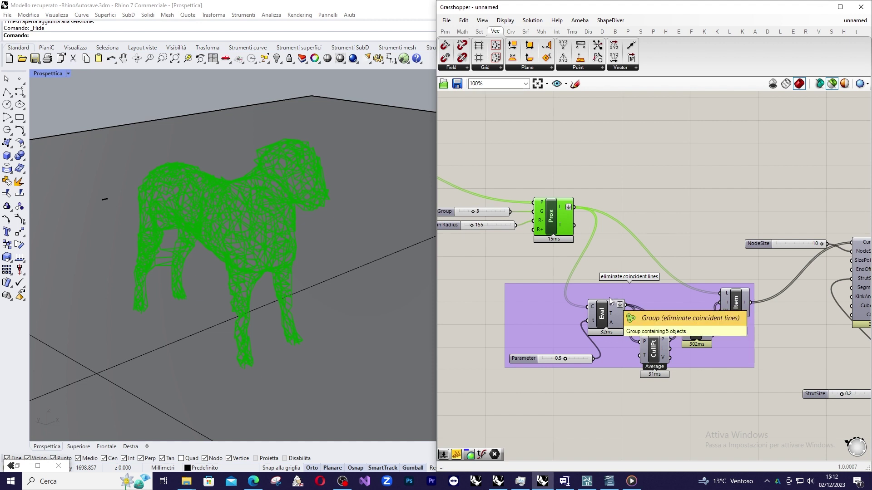
scroll(608, 299, "down", 3)
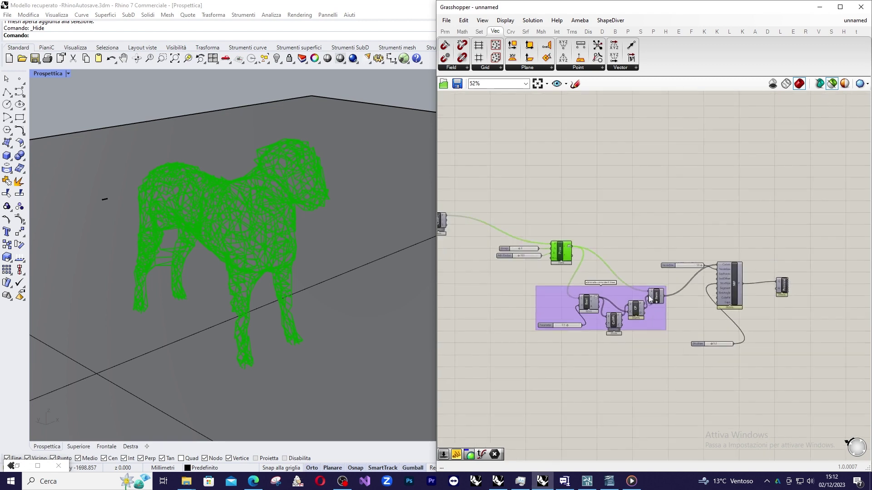
scroll(741, 292, "up", 3)
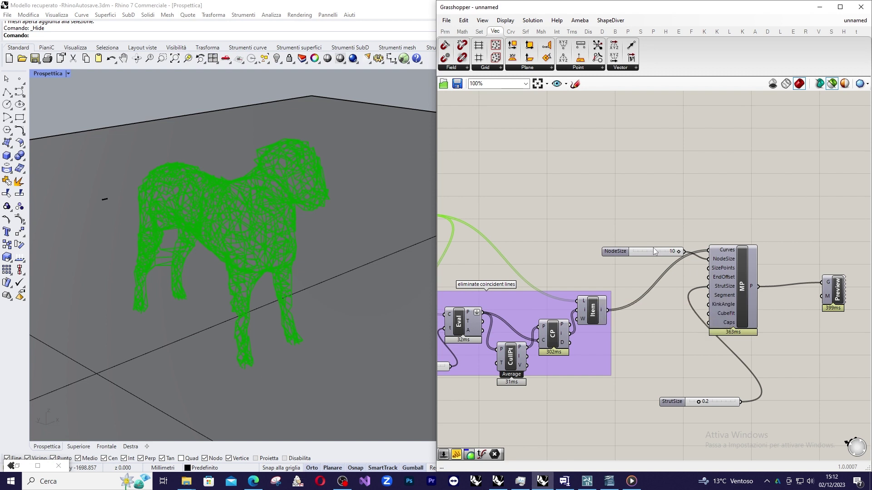
Step: Move the NodeSize and StrutSize sliders beside their matching inputs on the MultiPipe component
left_click_drag(651, 251, 649, 259)
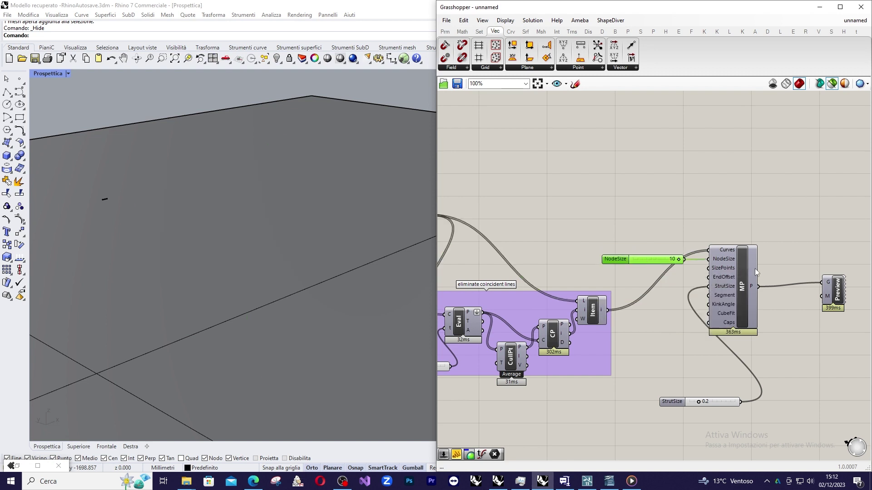
mouse_move(754, 271)
left_click_drag(682, 398, 633, 286)
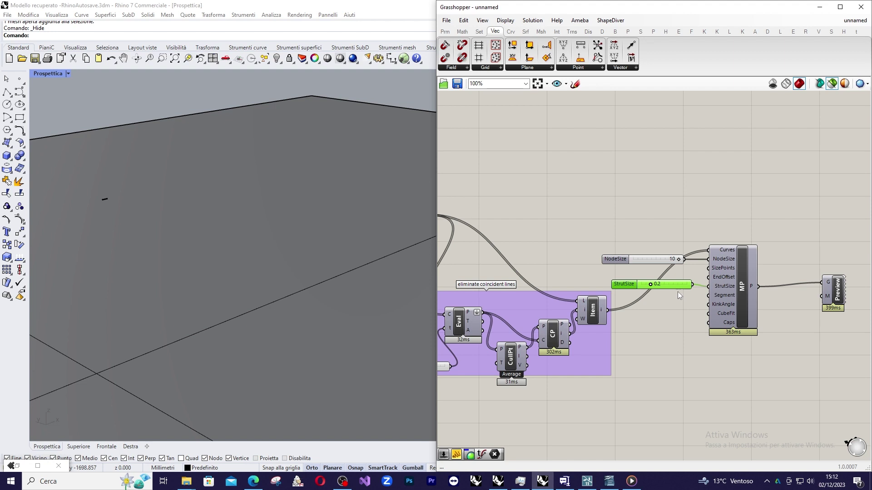
Step: Highlight the Preview component and set the perspective viewport to Rendered (Renderizzata) display to inspect the dog's wire structure
left_click(832, 289)
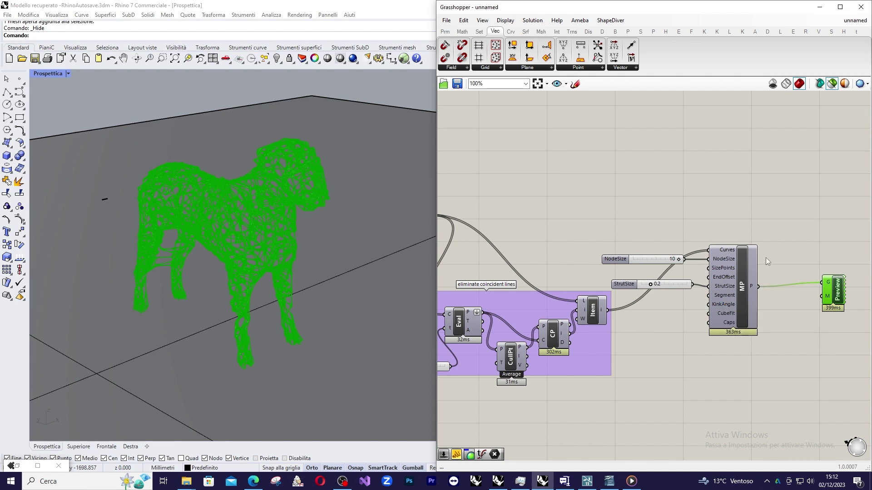
left_click(52, 74)
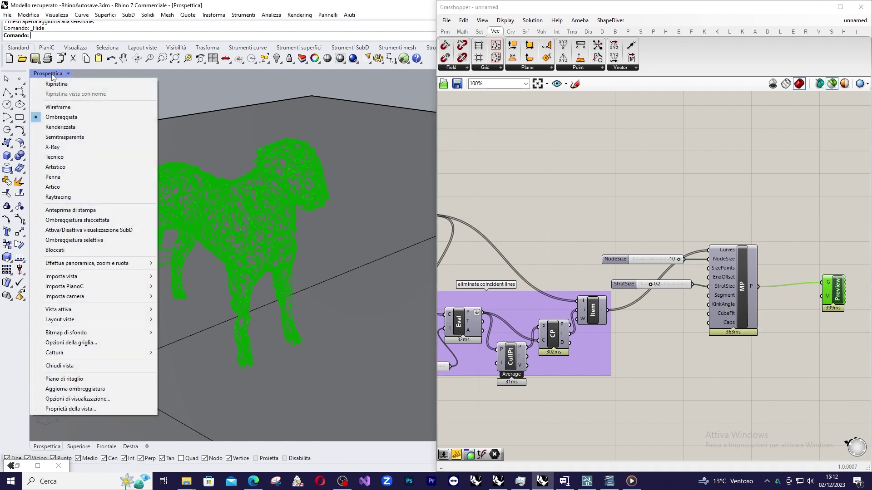
left_click(65, 127)
right_click_drag(310, 180, 189, 167)
scroll(189, 168, "up", 9)
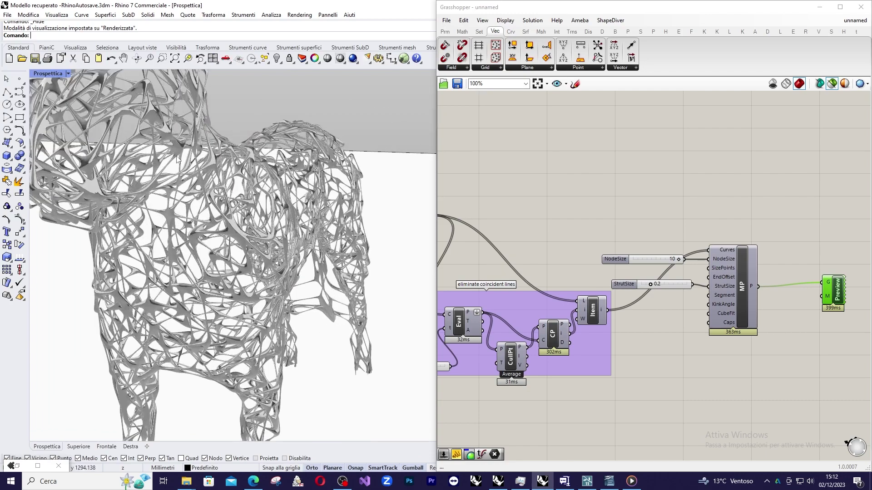
right_click_drag(218, 198, 166, 217)
scroll(165, 217, "down", 9)
scroll(268, 171, "up", 11)
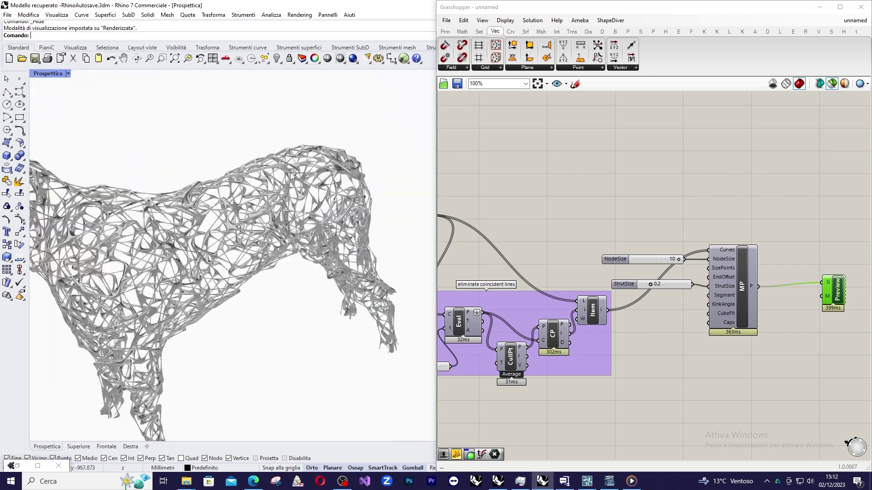
Step: Inspect the rendered wire dog from several sides, from close-up strut detail to the whole figure
right_click_drag(270, 172, 228, 173)
scroll(227, 172, "down", 9)
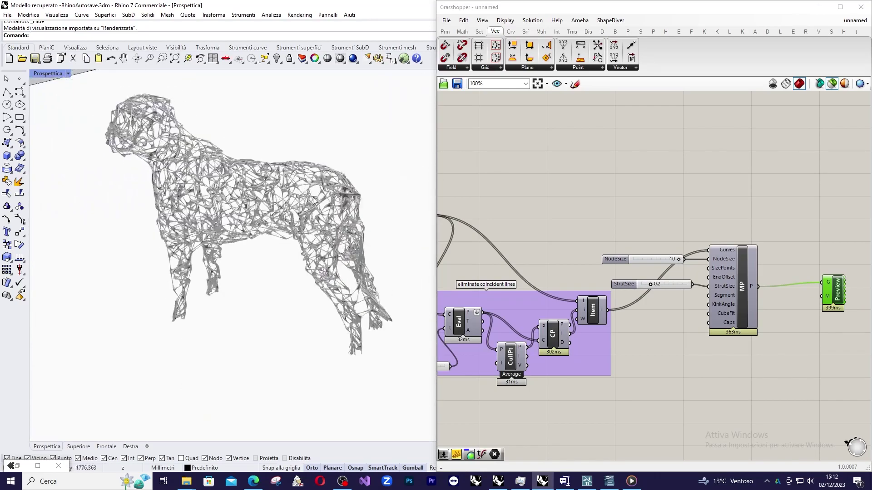
scroll(277, 205, "up", 13)
right_click_drag(277, 207, 343, 199)
scroll(343, 199, "down", 6)
scroll(343, 198, "down", 8)
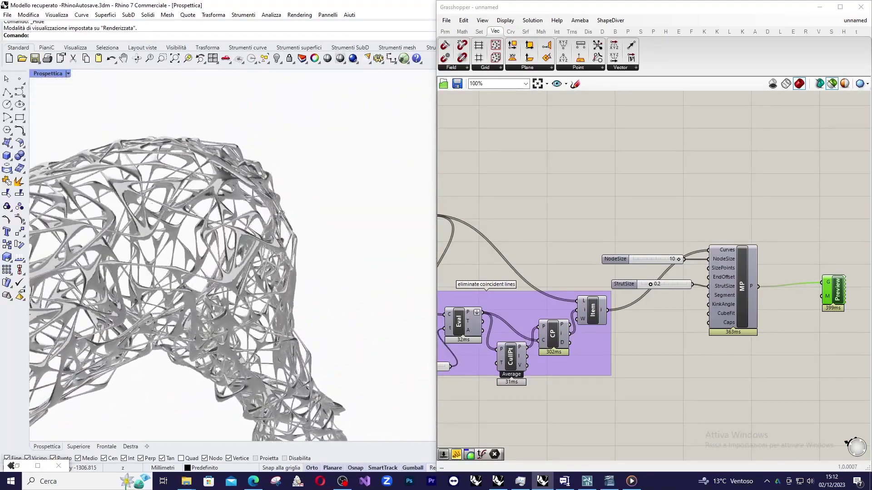
right_click_drag(243, 214, 286, 215)
scroll(254, 197, "down", 5)
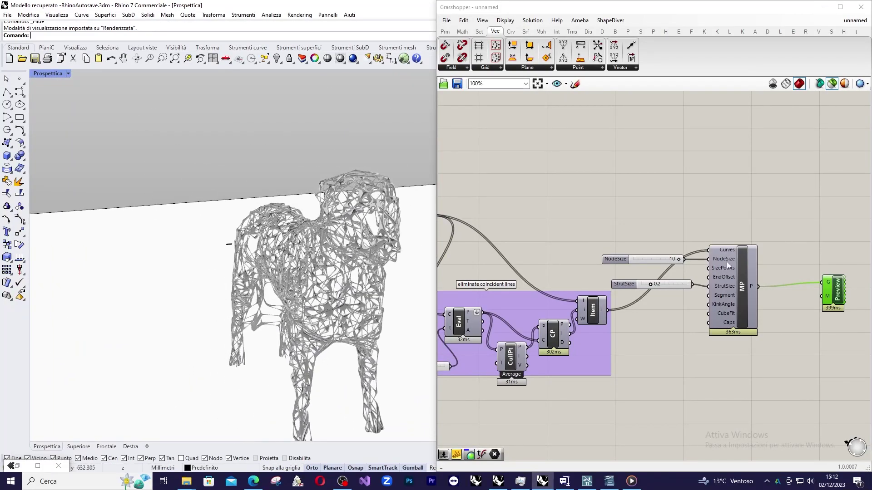
Step: Shift the NodeSize slider slightly closer to the StrutSize slider beside the MultiPipe component
scroll(688, 282, "up", 3)
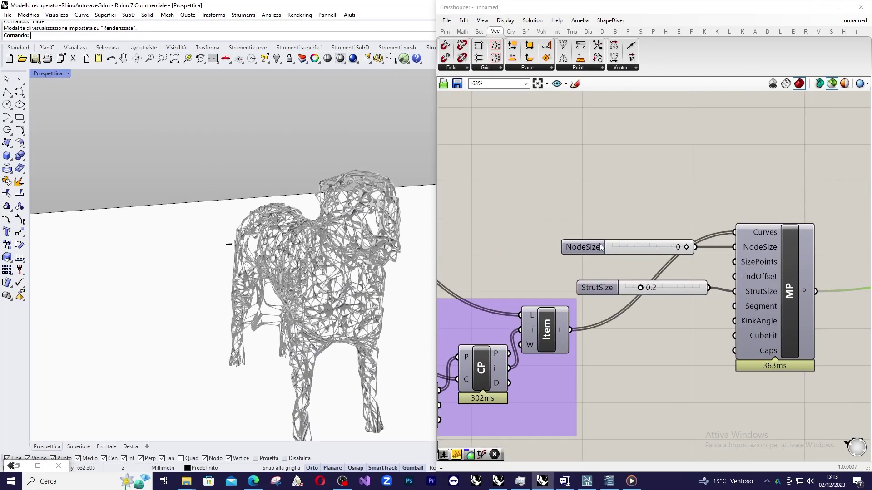
scroll(703, 240, "down", 2)
scroll(640, 254, "up", 2)
left_click(722, 245)
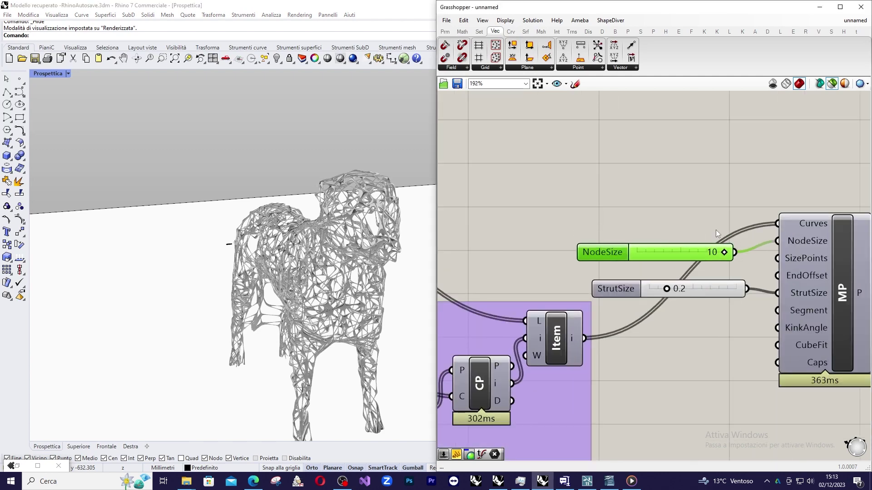
Step: Review the mesh population stage at the start of the definition and nudge the Min Radius slider beside the Proximity component
scroll(760, 235, "down", 6)
scroll(650, 214, "up", 10)
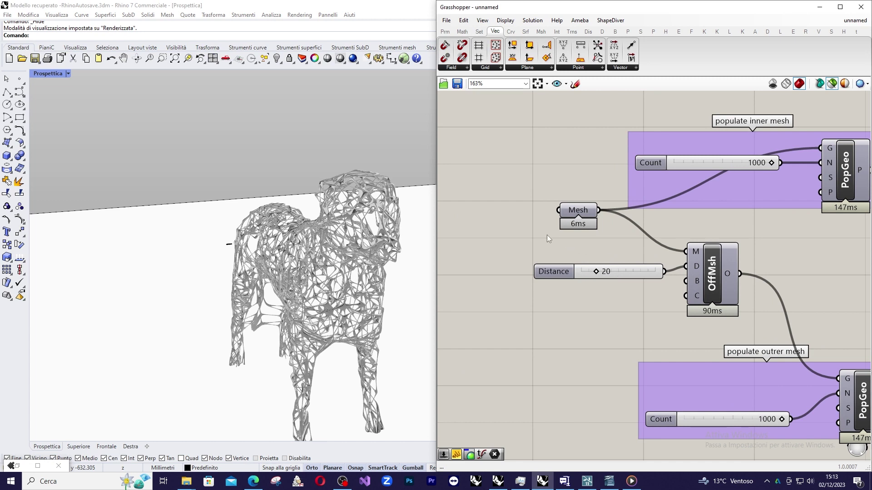
scroll(547, 246, "down", 10)
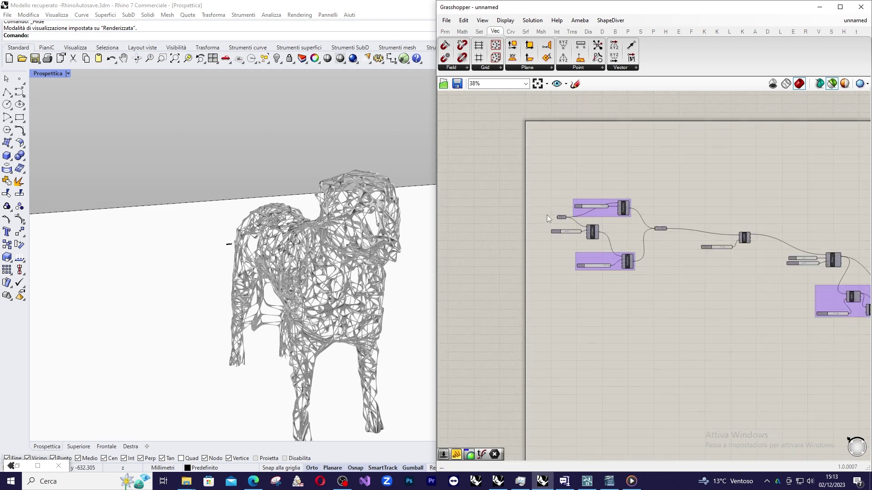
scroll(723, 241, "up", 9)
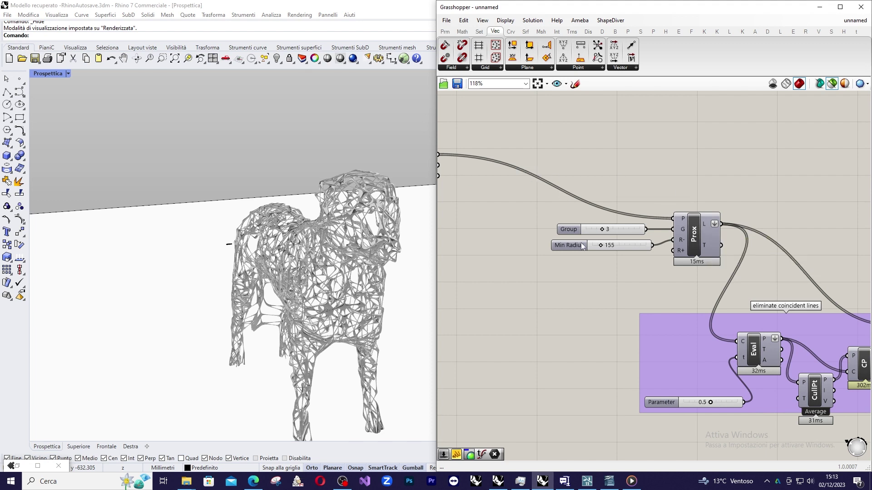
left_click_drag(574, 245, 570, 249)
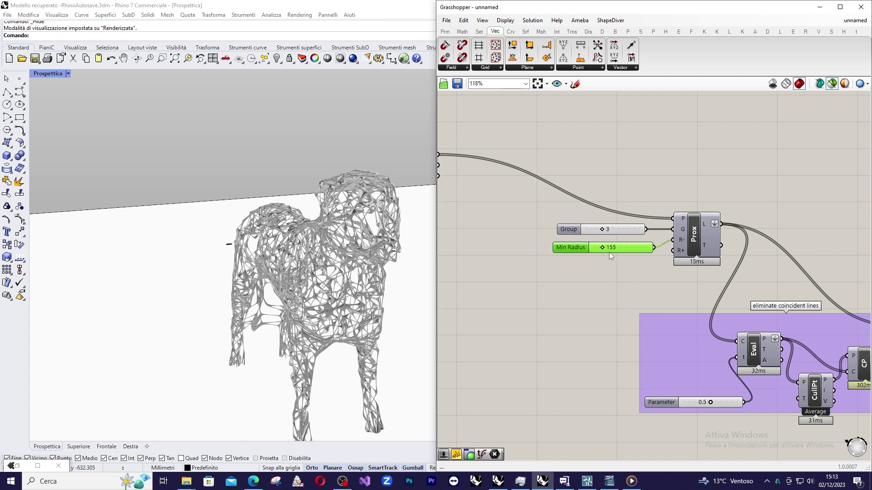
Step: Review the "eliminate coincident lines" group and move the Tolerance slider slightly closer to the first Cull Duplicates component
scroll(582, 227, "down", 5)
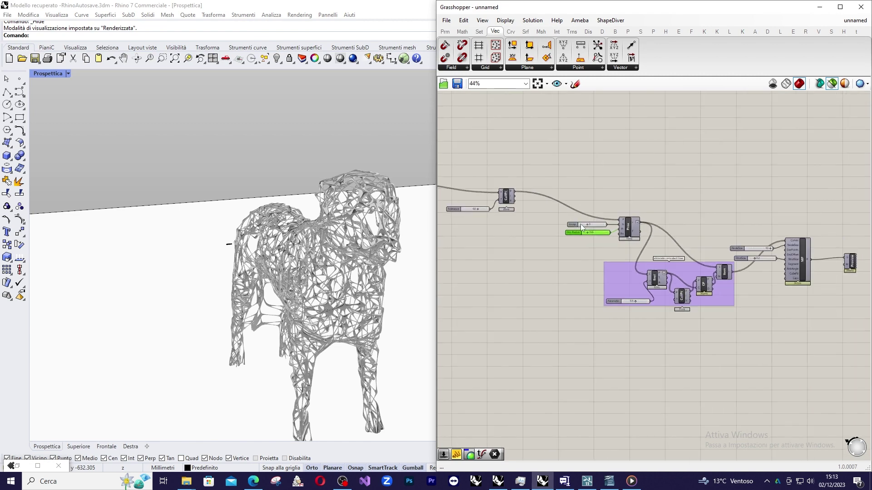
scroll(582, 228, "up", 2)
scroll(540, 320, "up", 4)
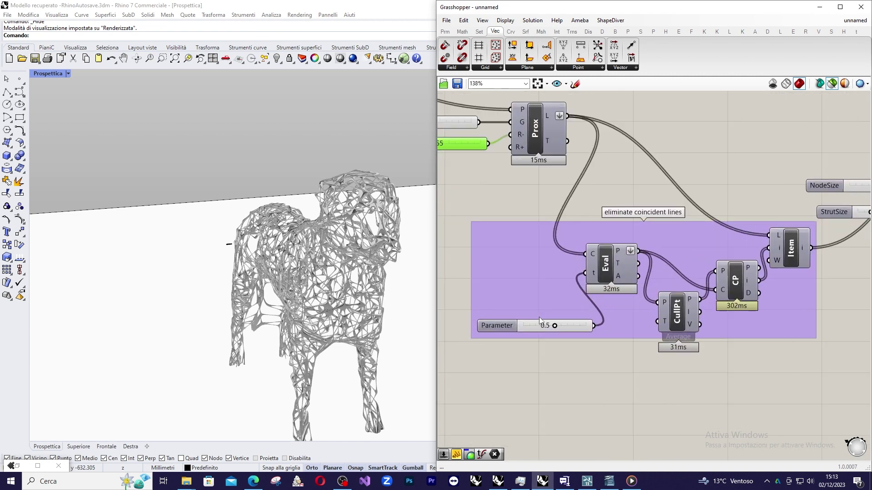
scroll(749, 300, "down", 1)
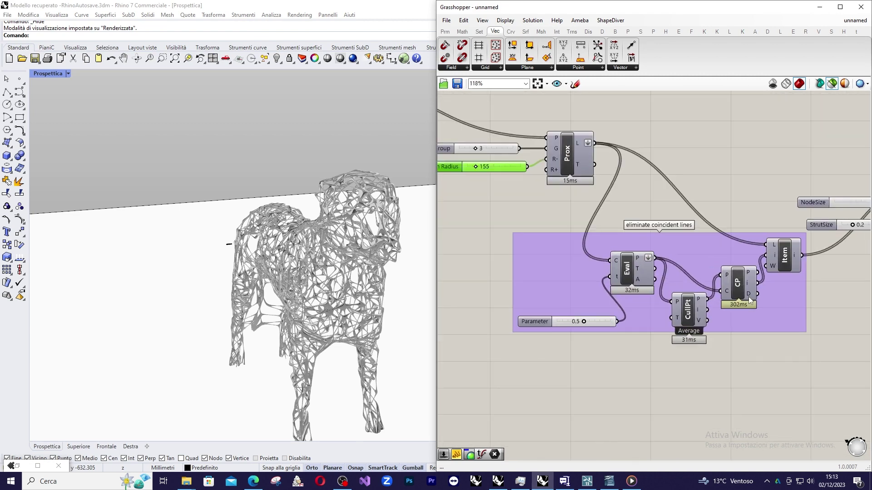
scroll(749, 299, "down", 4)
scroll(488, 123, "up", 6)
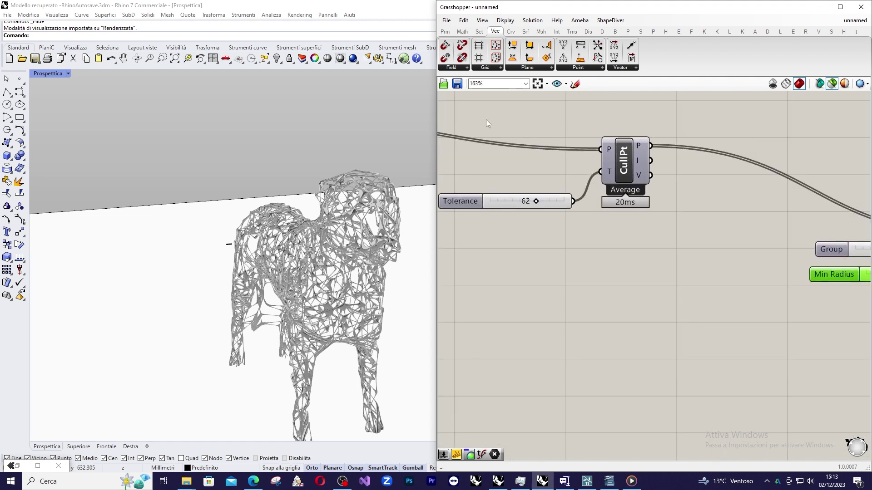
left_click_drag(470, 200, 489, 197)
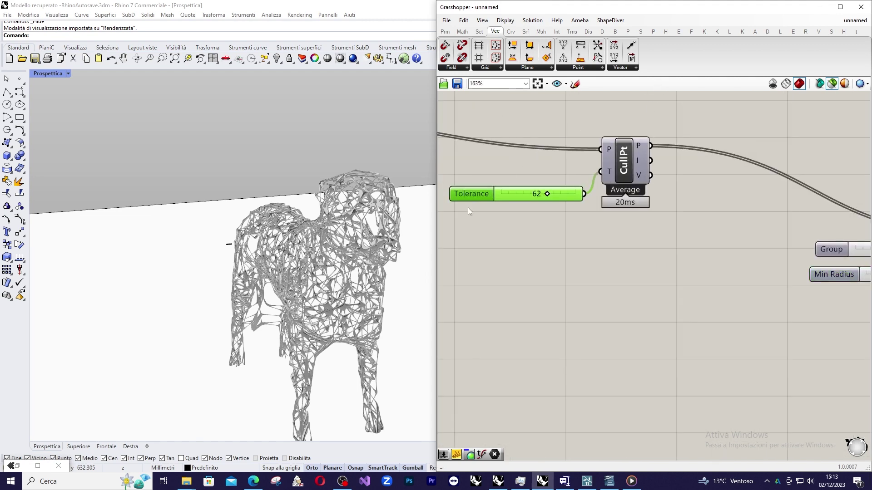